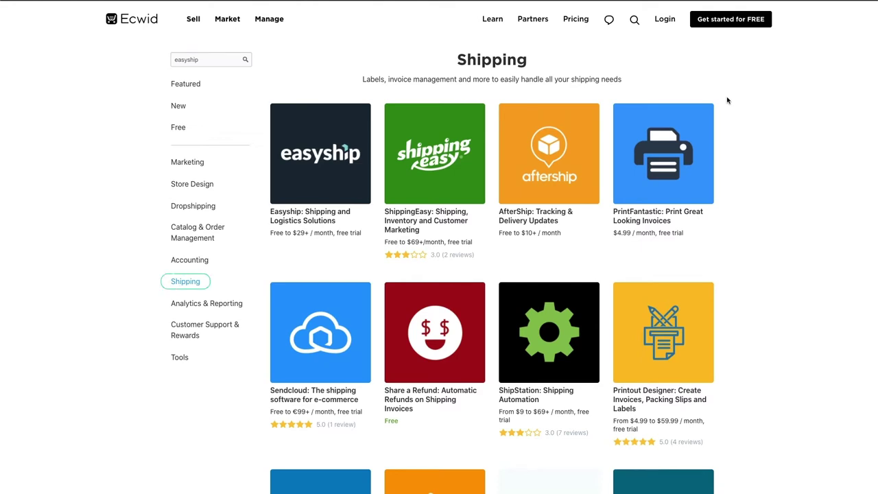
Step: Search the app market for "easyship" and install the Easyship: Shipping and Logistics Solutions app in the store
click(229, 61)
key(Return)
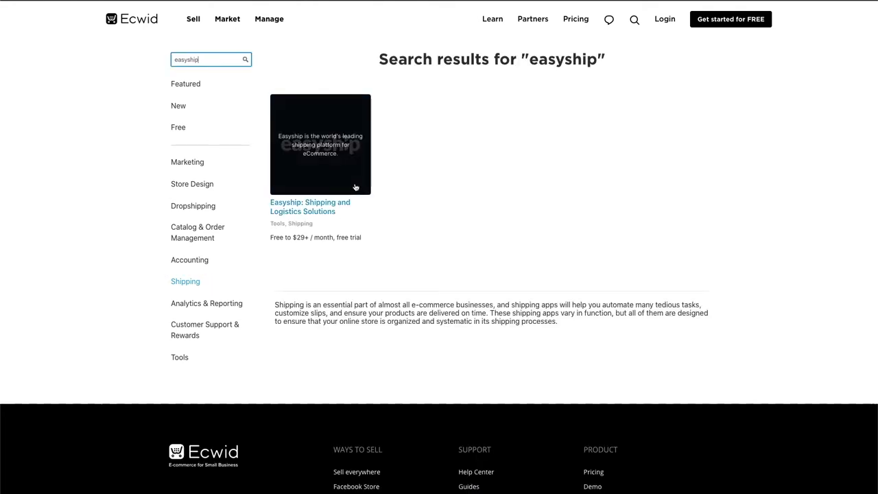
click(354, 186)
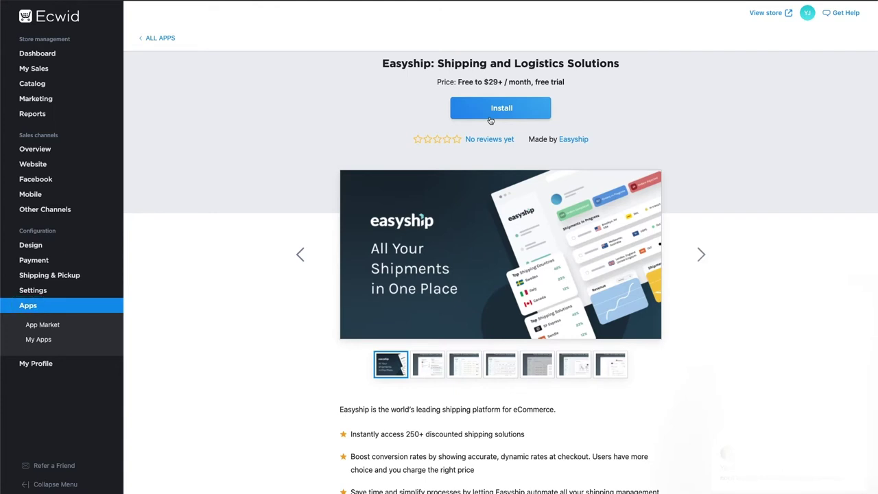
click(489, 116)
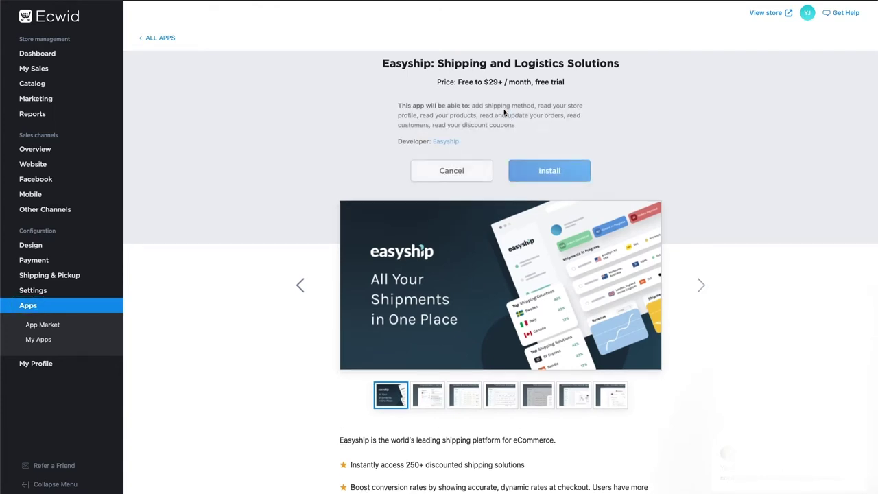
click(544, 170)
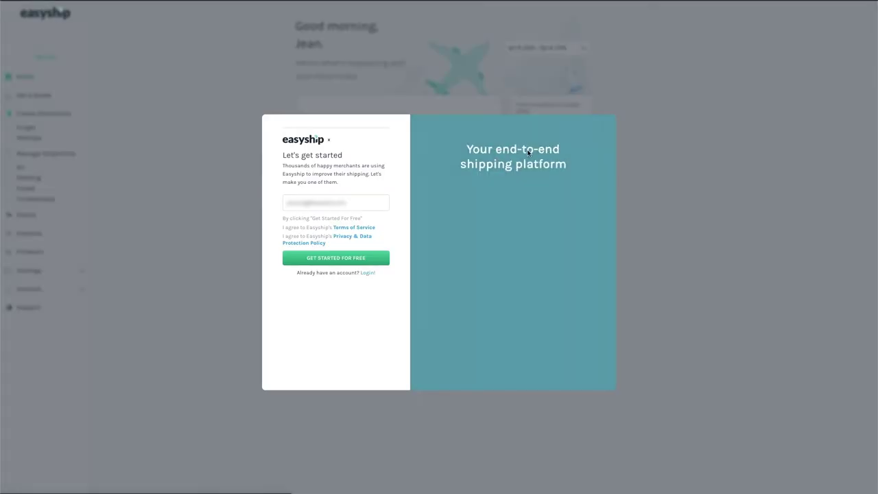
Step: Log in to the existing Easyship account with the account e-mail and password
click(367, 273)
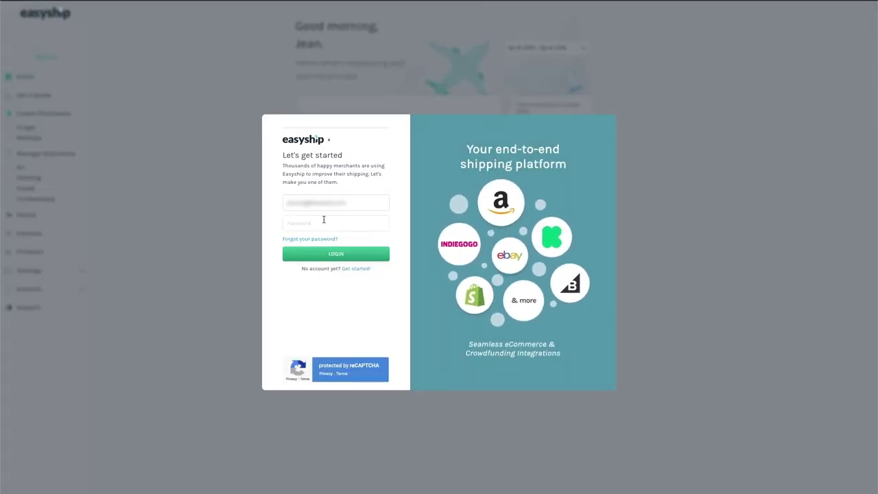
click(324, 203)
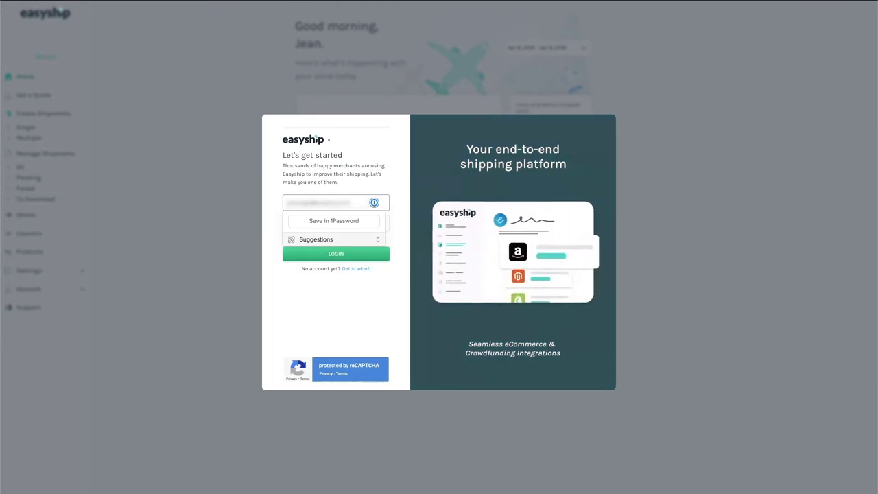
click(335, 223)
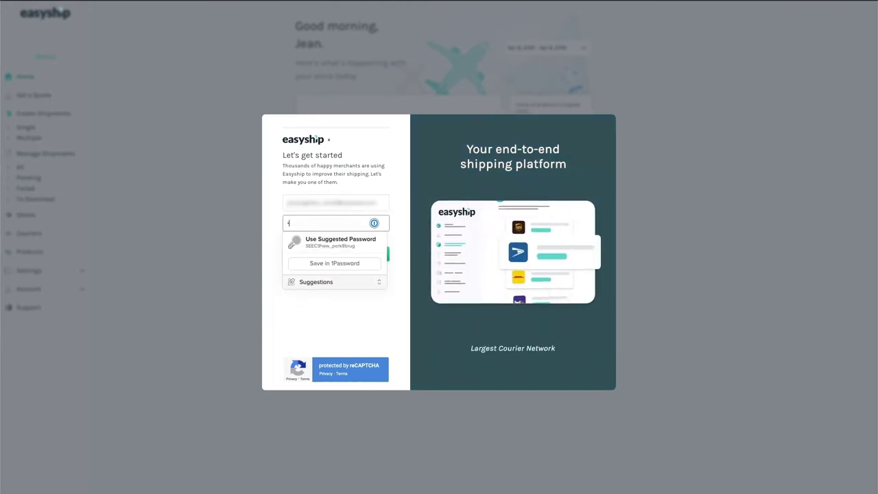
text(••••••••)
click(328, 304)
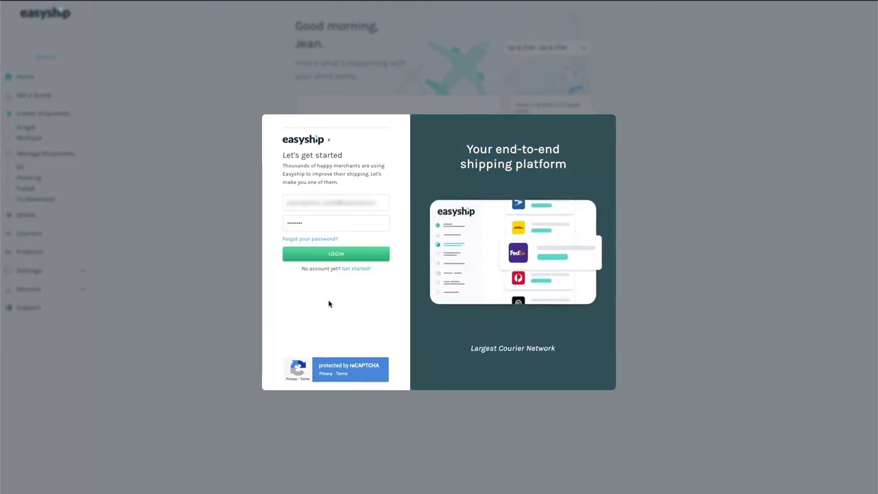
click(384, 254)
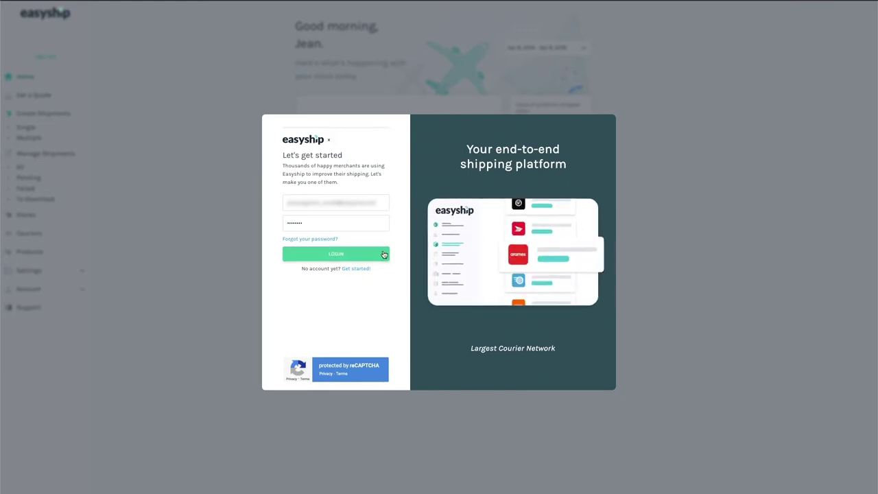
Step: Set the default item category to Fashion and the default shipping box to 1 x 1 x 1 in, and finish the store setup
click(383, 198)
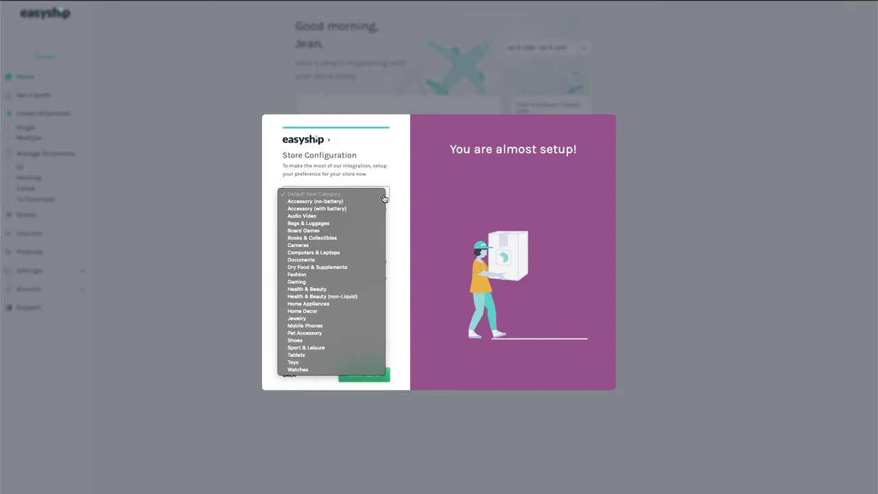
click(345, 275)
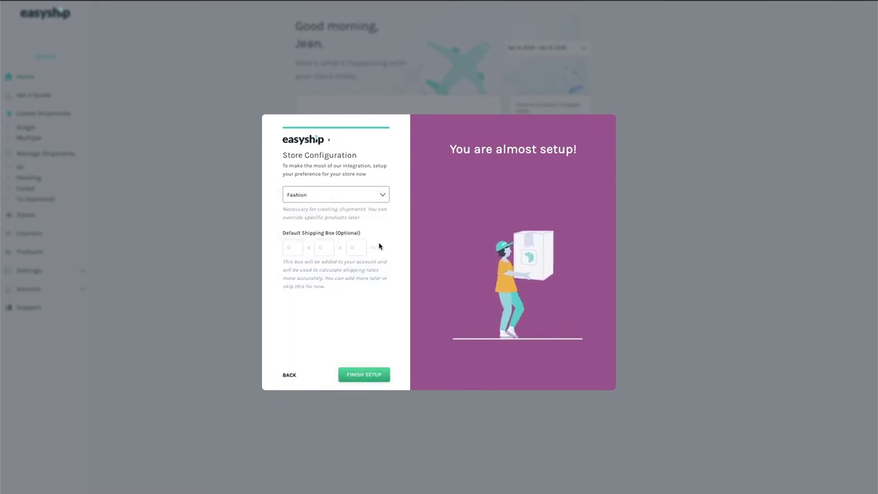
click(291, 247)
text(1)
click(324, 247)
text(1)
click(355, 247)
text(1)
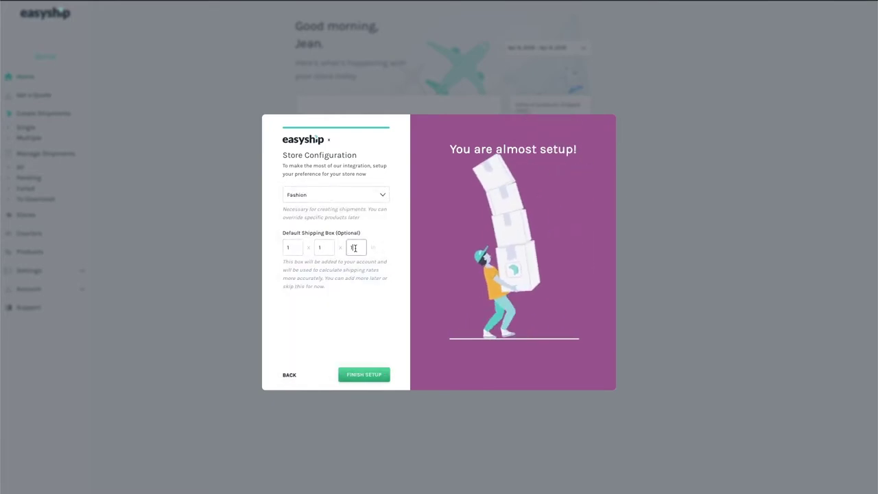
click(363, 374)
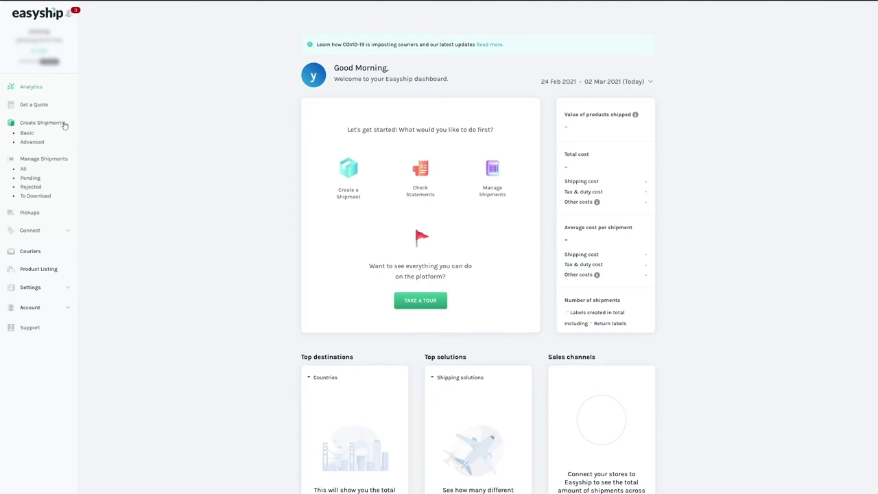
Step: Look through the dashboard's quote and shipment areas and open the connected longlongstore integration
click(47, 109)
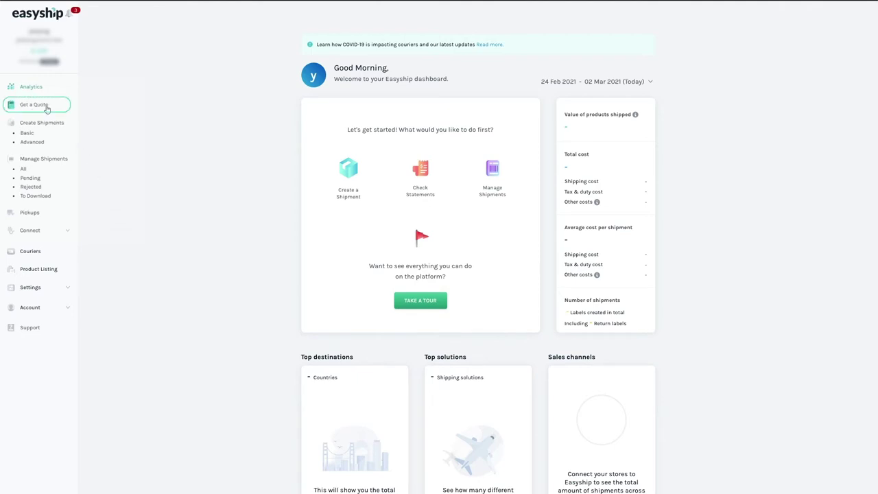
click(58, 144)
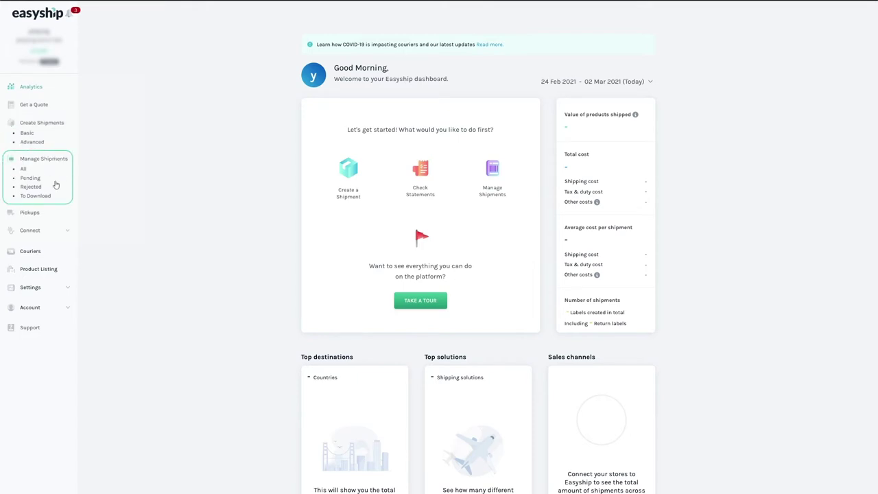
click(68, 233)
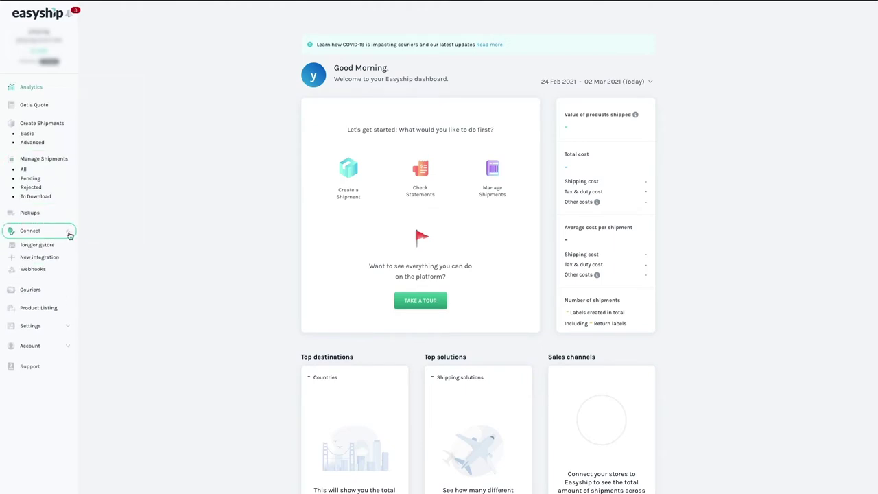
click(53, 248)
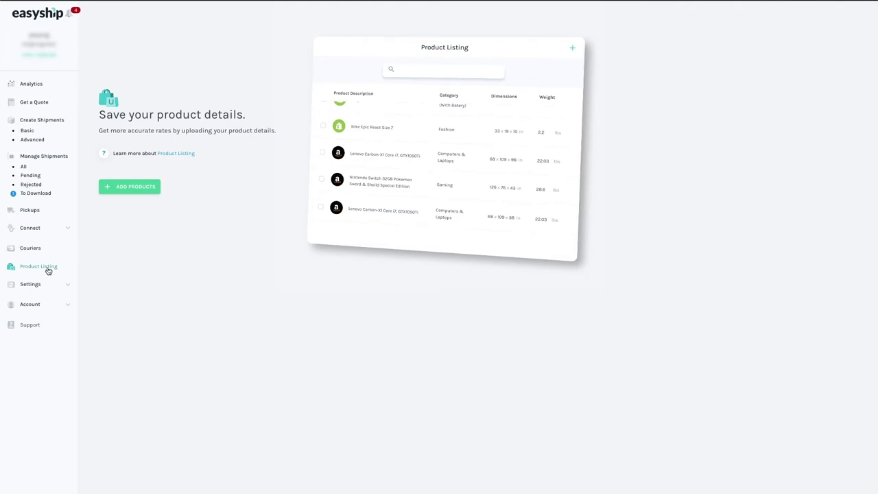
Step: Add products for longlongstore to the product listing by syncing them from the store
click(128, 191)
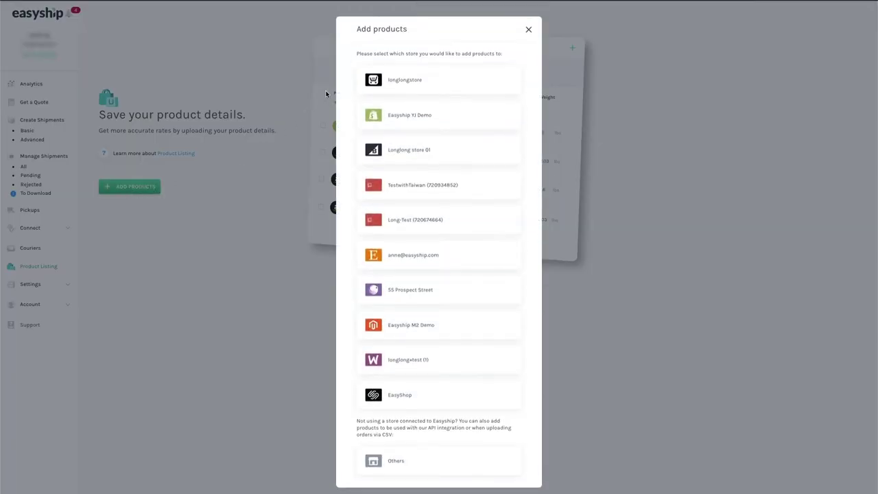
click(385, 85)
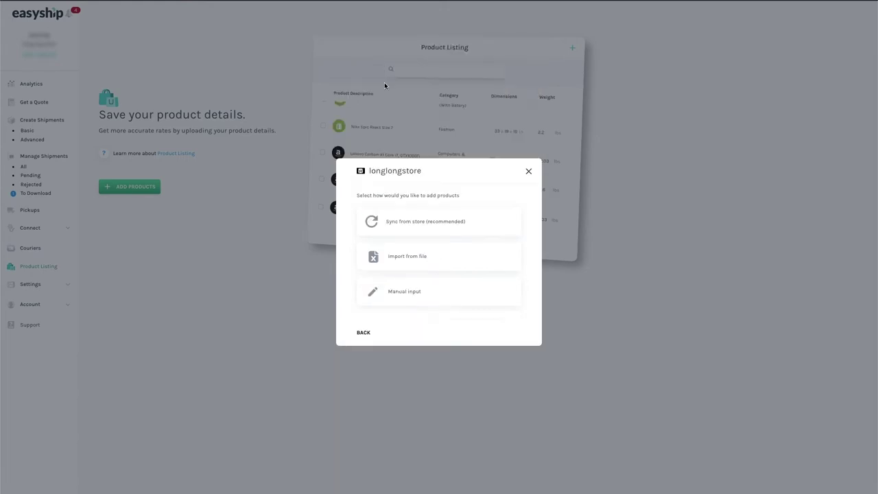
click(413, 227)
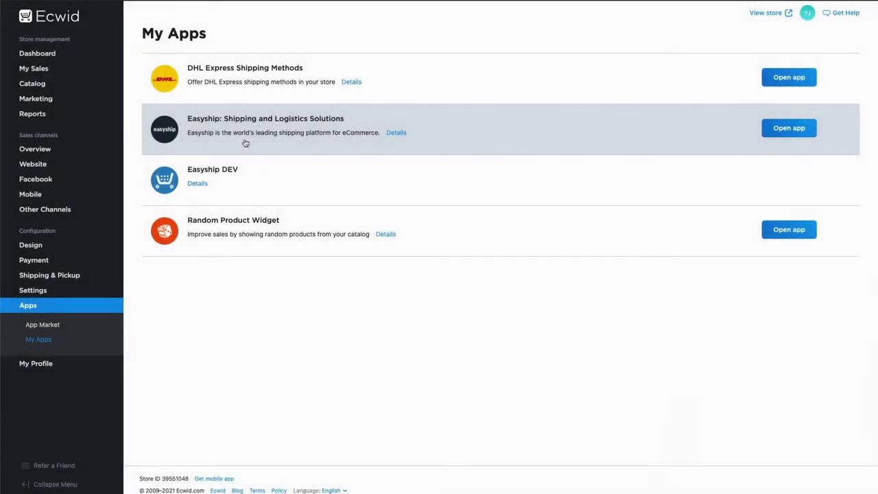
Step: Switch to Ecwid and enable Easyship: Shipping and Logistics Solutions as a shipping method of the store
click(85, 274)
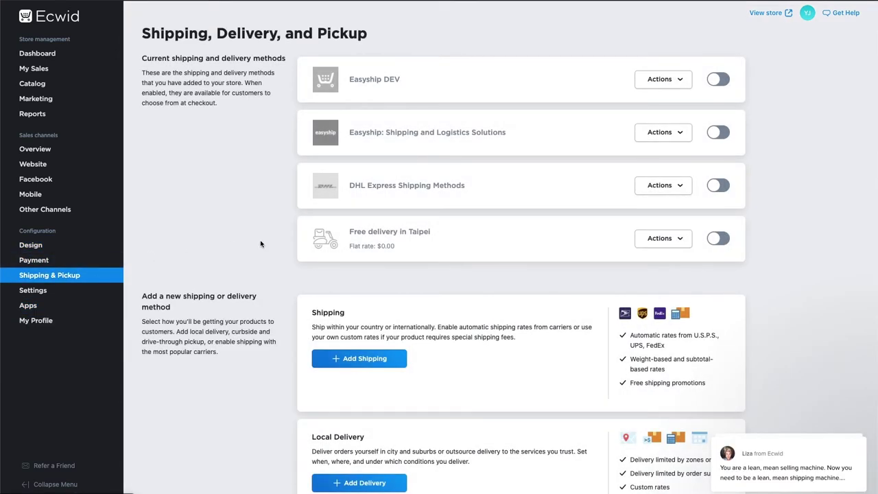
click(718, 134)
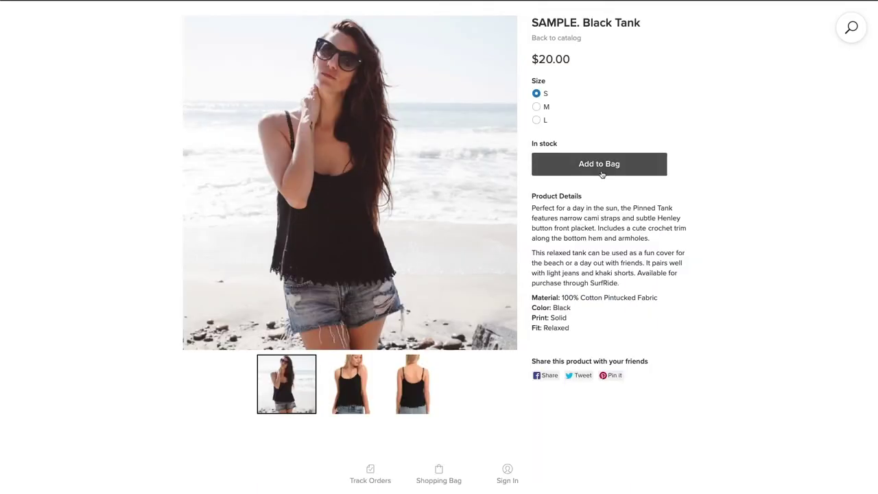
Step: Add the SAMPLE. Black Tank in size S to the bag on the storefront and proceed with its checkout
click(601, 171)
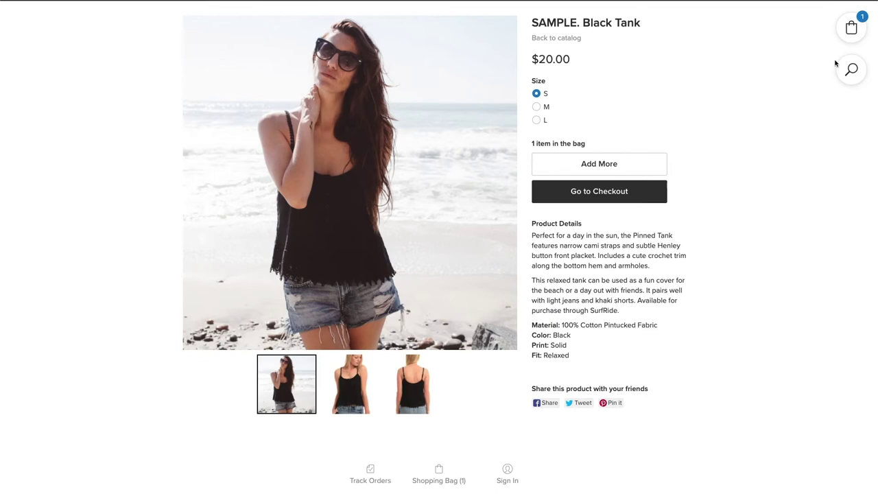
click(851, 27)
click(480, 119)
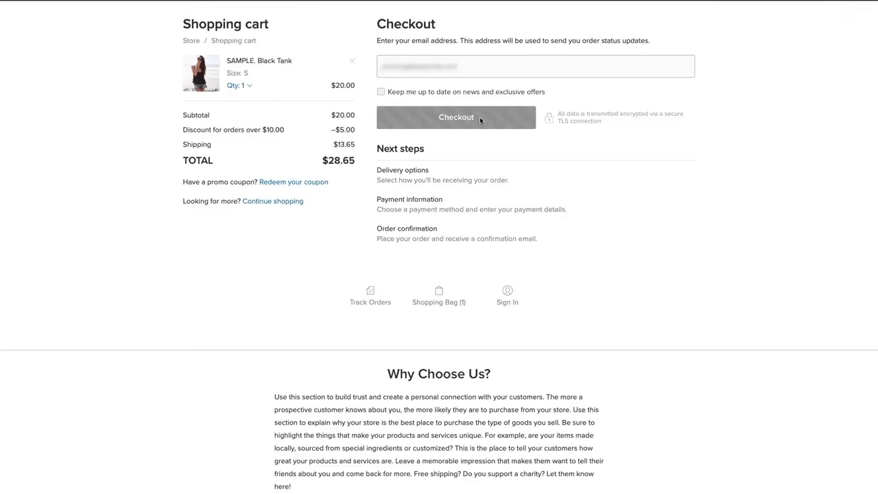
click(476, 227)
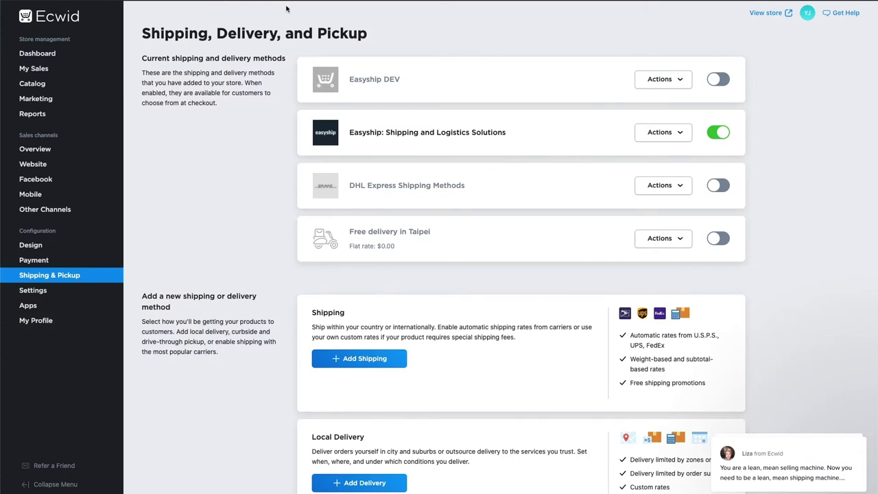
Step: View the Ecwid orders, and in Easyship's advanced shipment creation sync the shipments from longlongstore
mouse_move(108, 67)
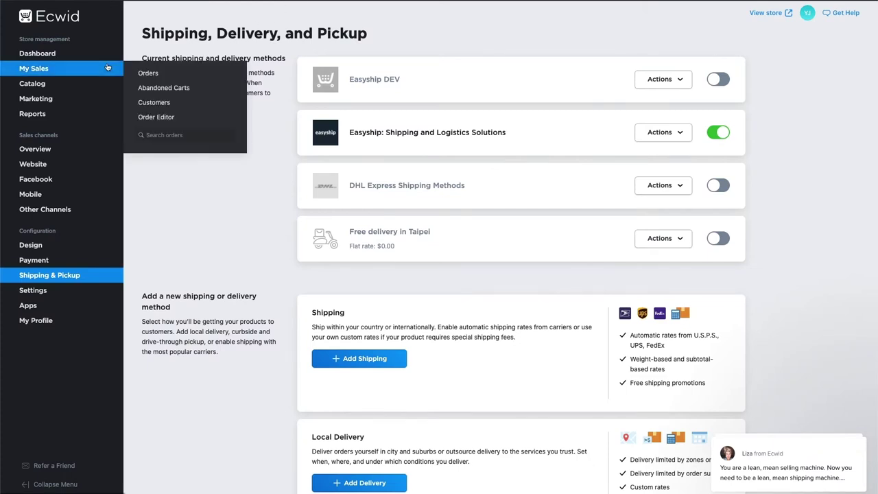
click(148, 75)
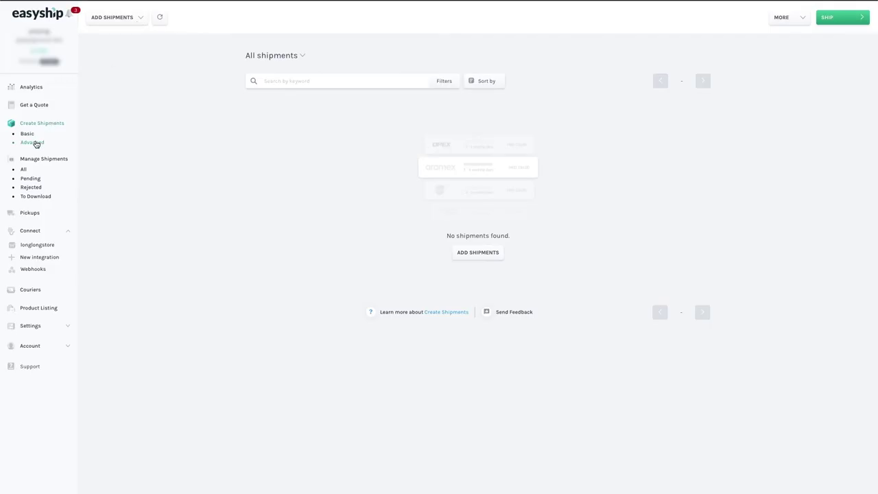
click(132, 21)
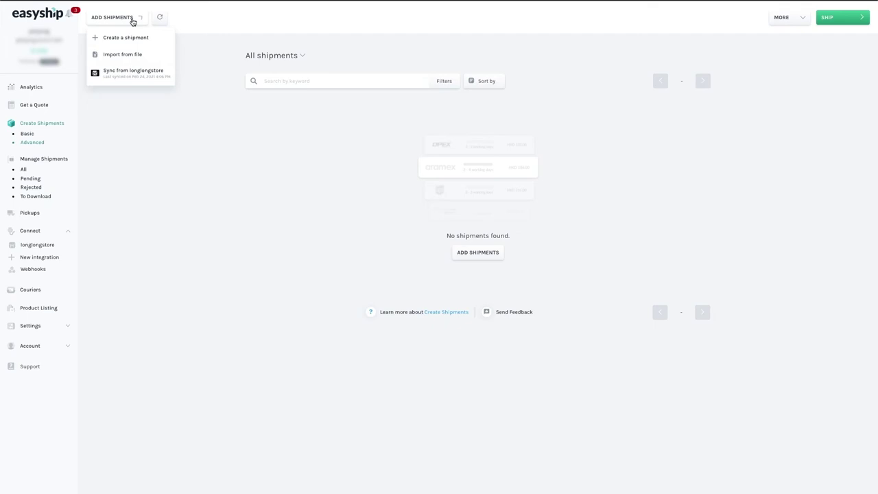
click(127, 73)
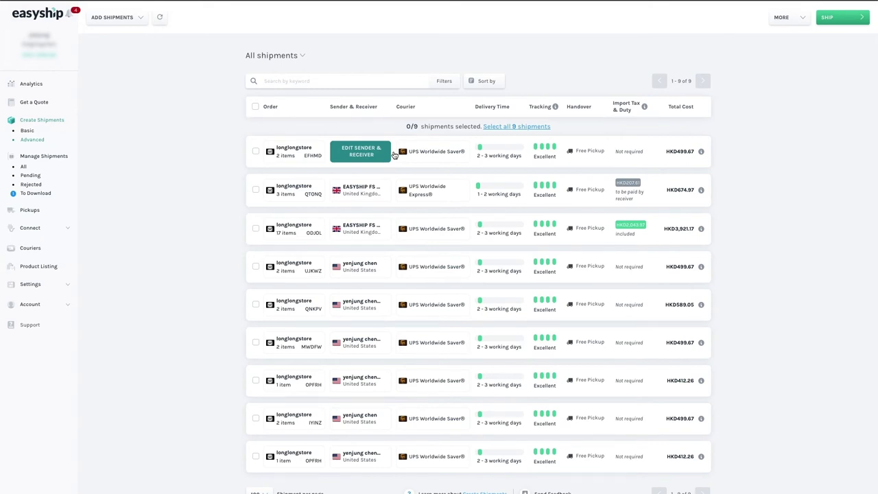
Step: Change the courier of the first longlongstore shipment to HK Post - Speedpost
click(434, 157)
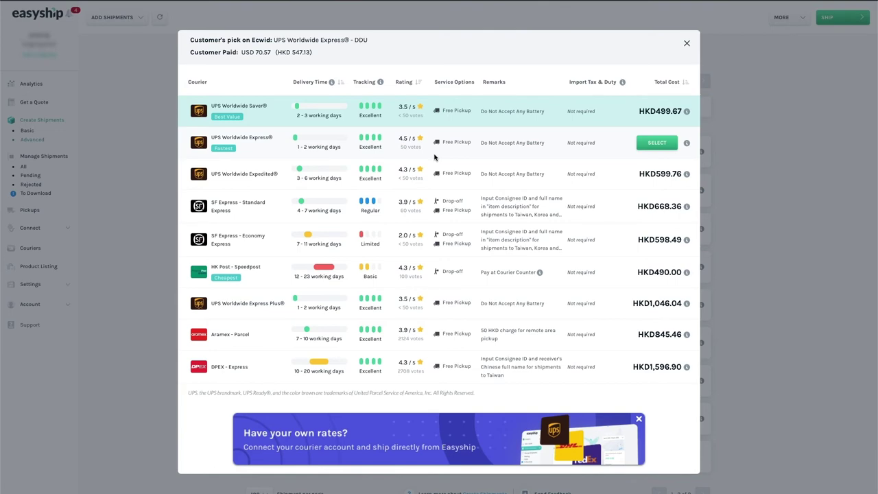
click(657, 142)
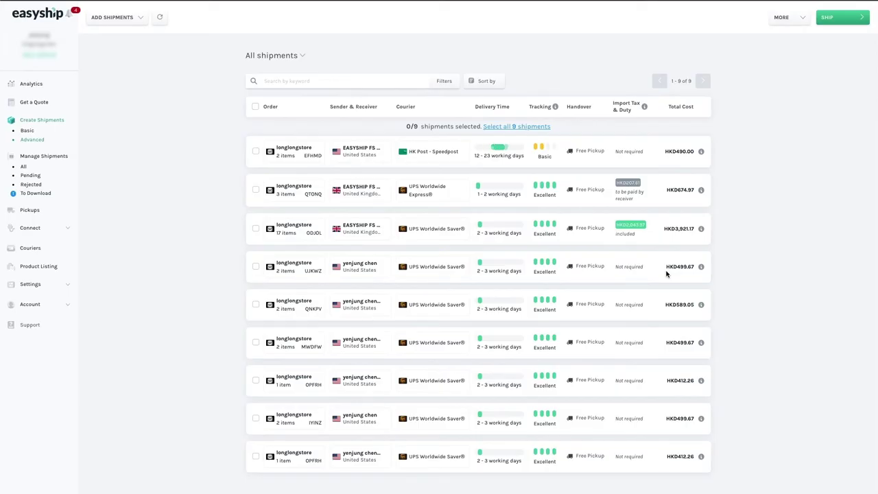
Step: Ship only the first shipment, without insurance and with drop-off at HKPost as the service option
click(256, 151)
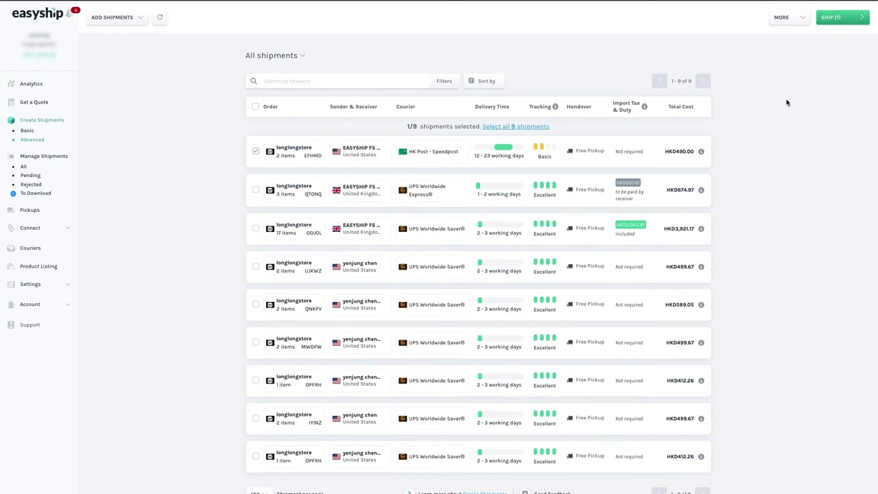
click(838, 18)
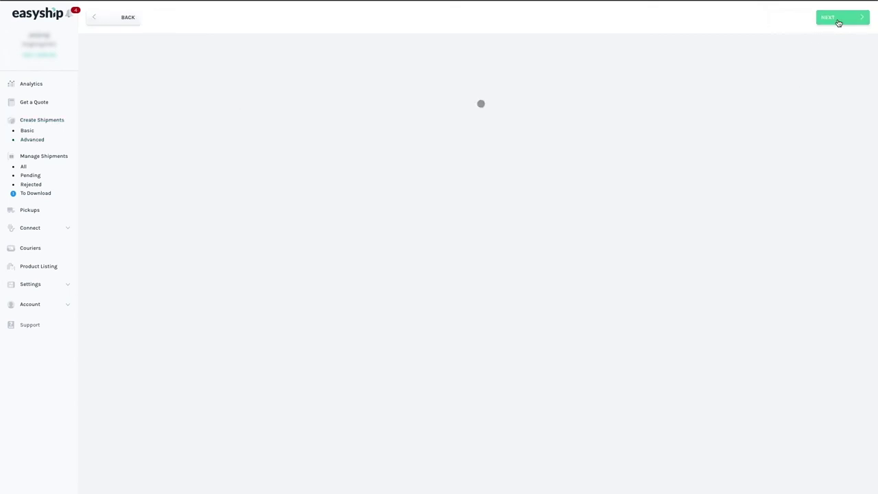
click(436, 159)
click(414, 255)
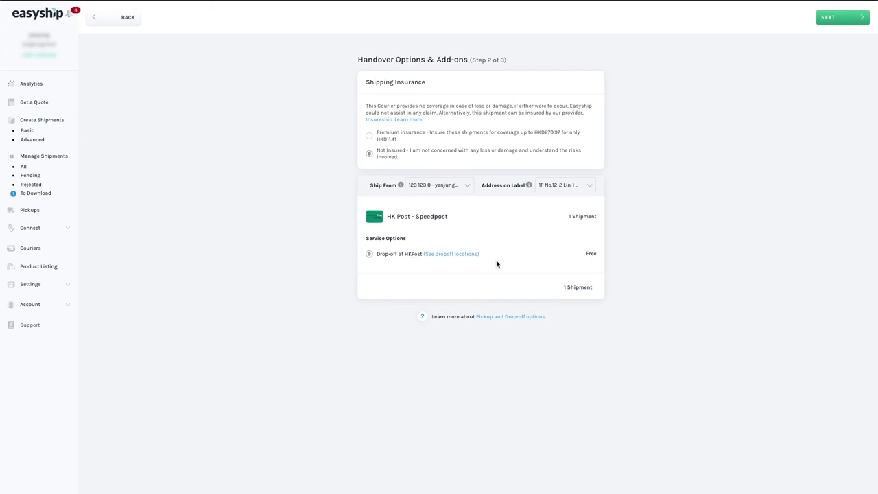
click(843, 21)
click(843, 22)
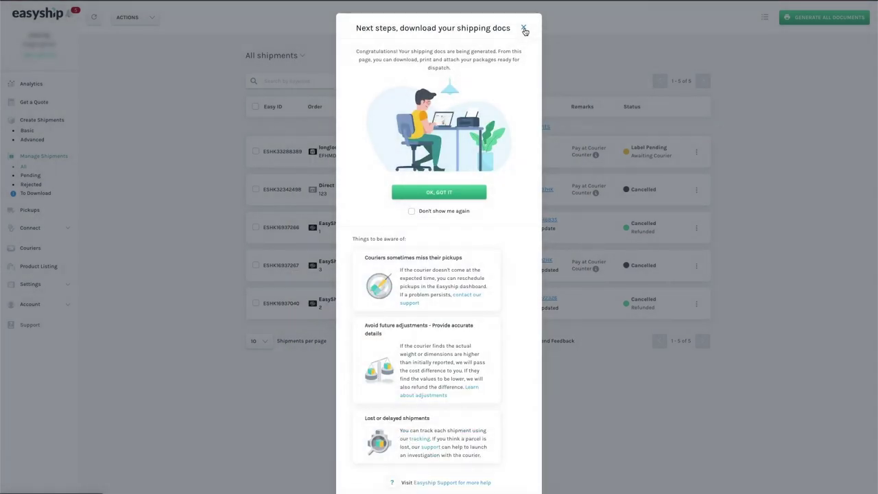
Step: Dismiss the shipping docs notice, refresh the shipments list, and open the newest order's details in Ecwid
click(525, 31)
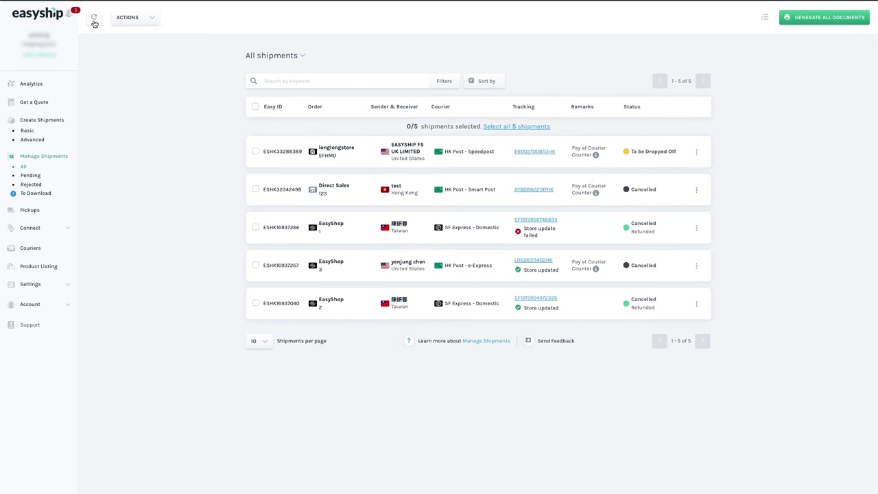
click(94, 24)
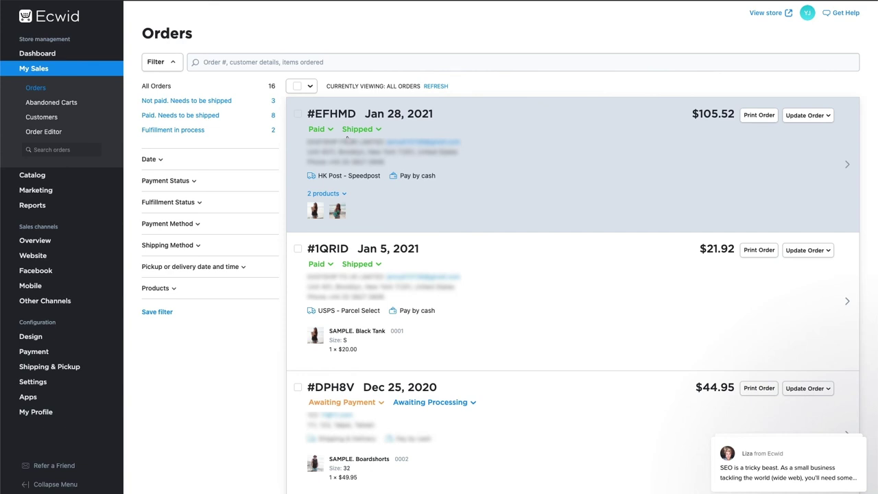
click(347, 115)
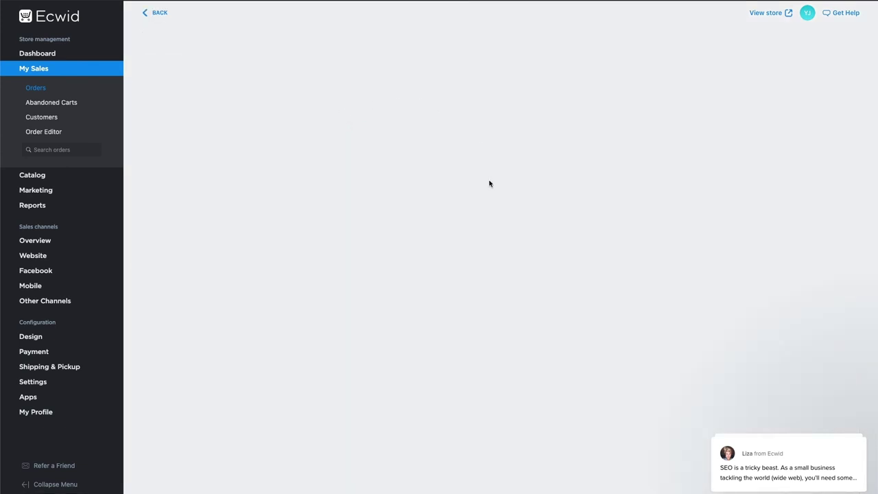